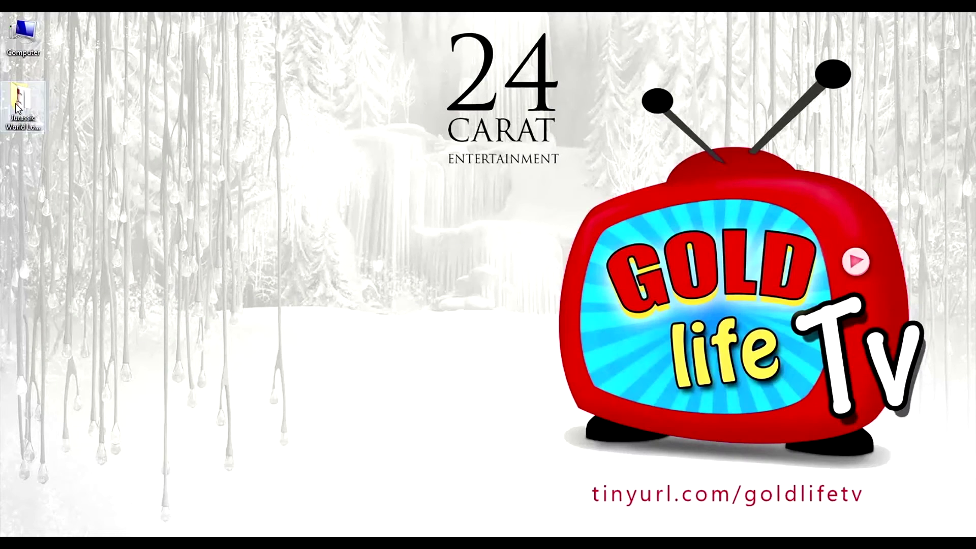
- Open the Jurassic World Logo Mockup Kit folder and select its .rar archive to view details
double_click(15, 107)
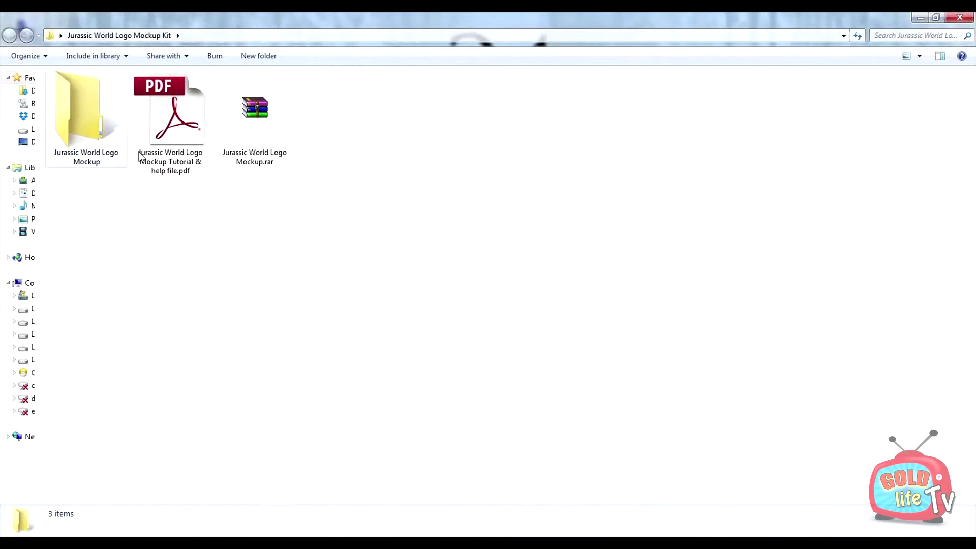
click(265, 127)
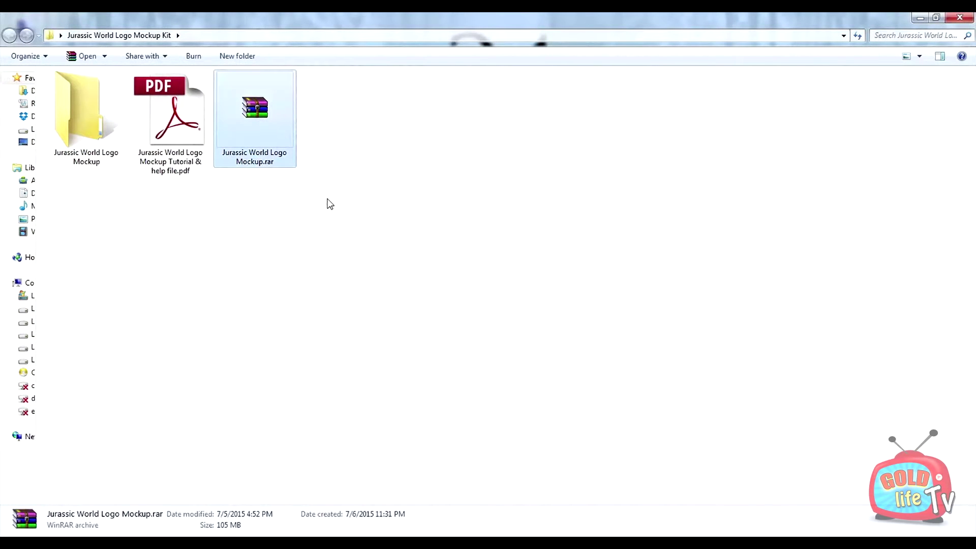
- Open the PDF tutorial, then the Photoshop CC free trial page from Adobe Downloads
click(198, 130)
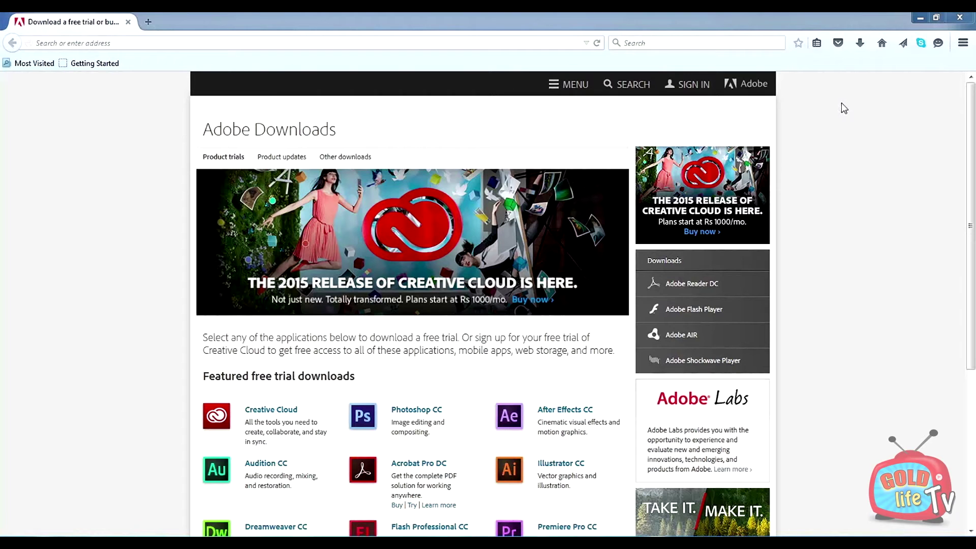
middle_click(840, 102)
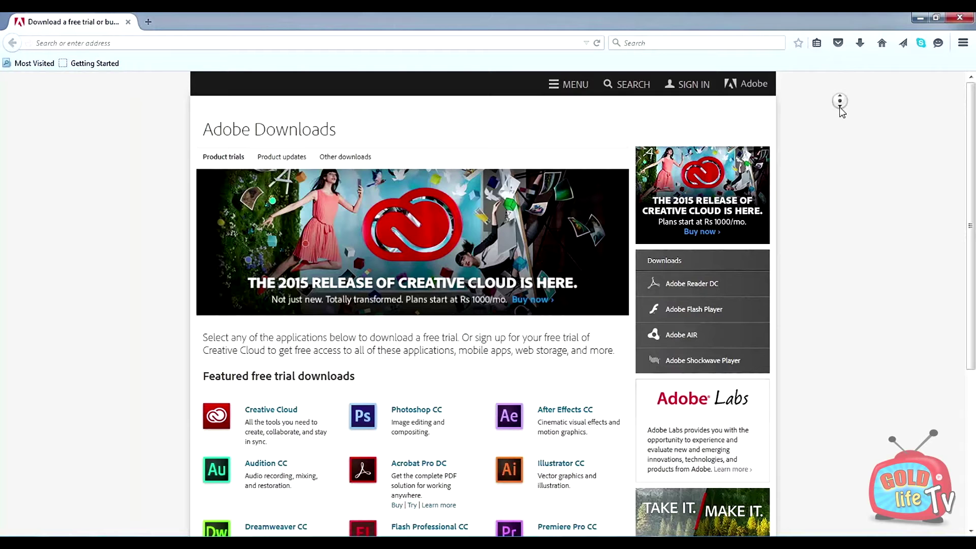
click(842, 112)
scroll(826, 135, down, 3)
scroll(830, 135, down, 3)
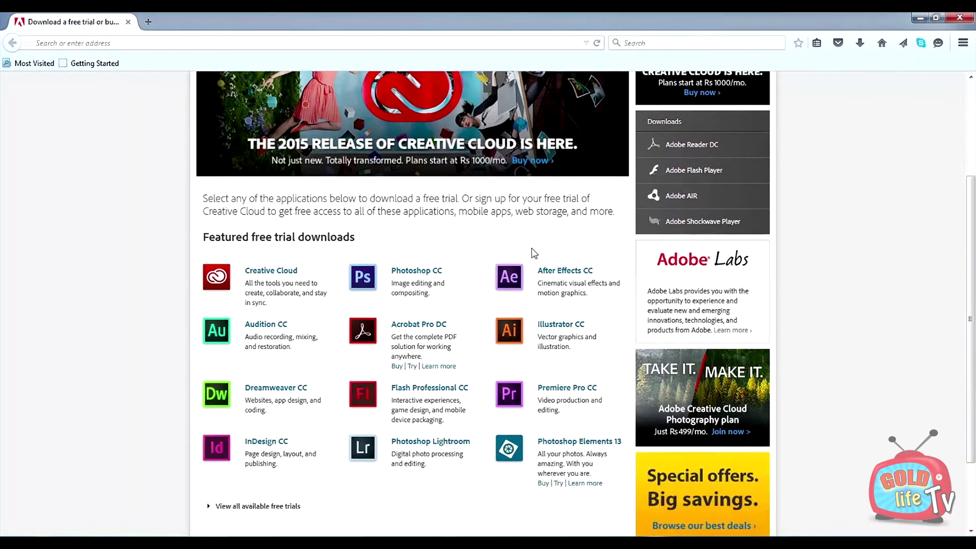
click(433, 277)
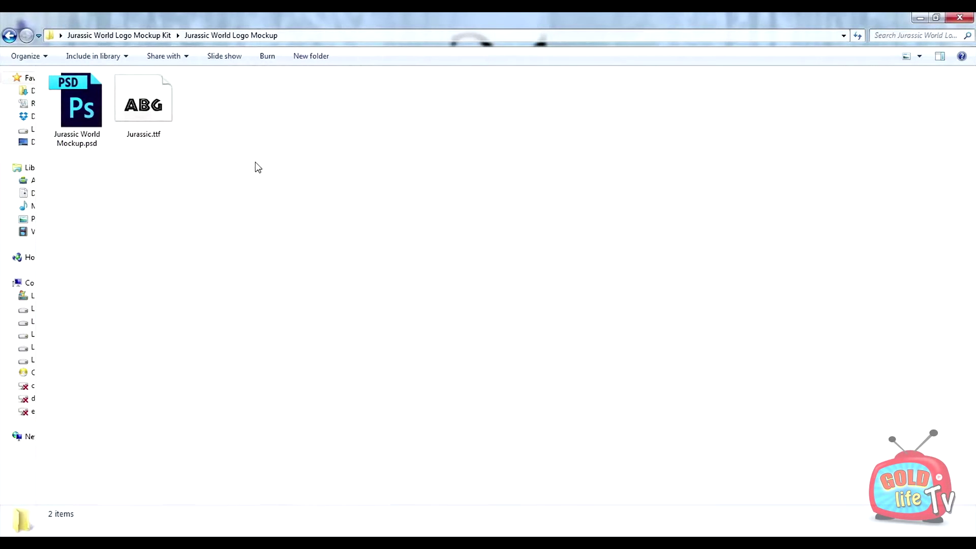
- Preview the Jurassic.ttf font, close the preview, and install the font
double_click(159, 127)
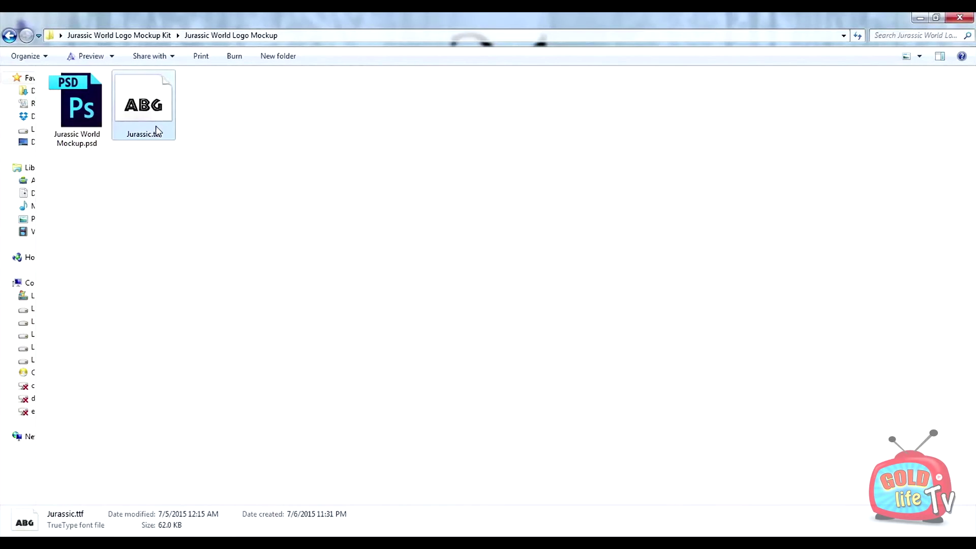
drag(451, 100, 478, 104)
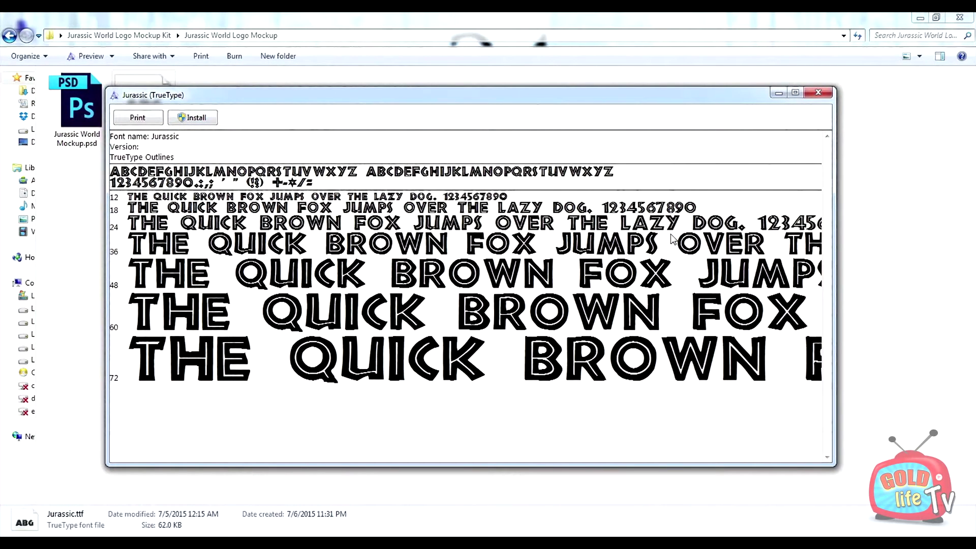
click(814, 95)
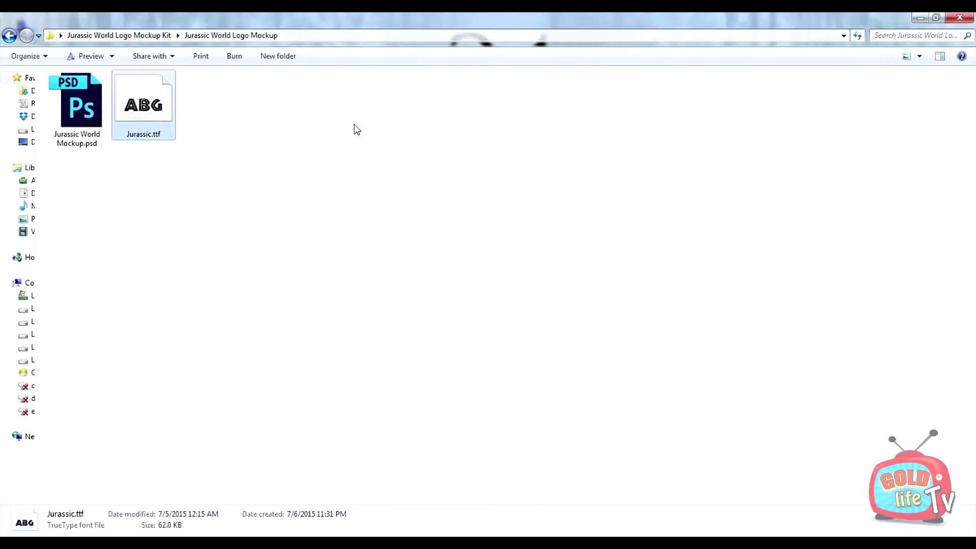
right_click(132, 110)
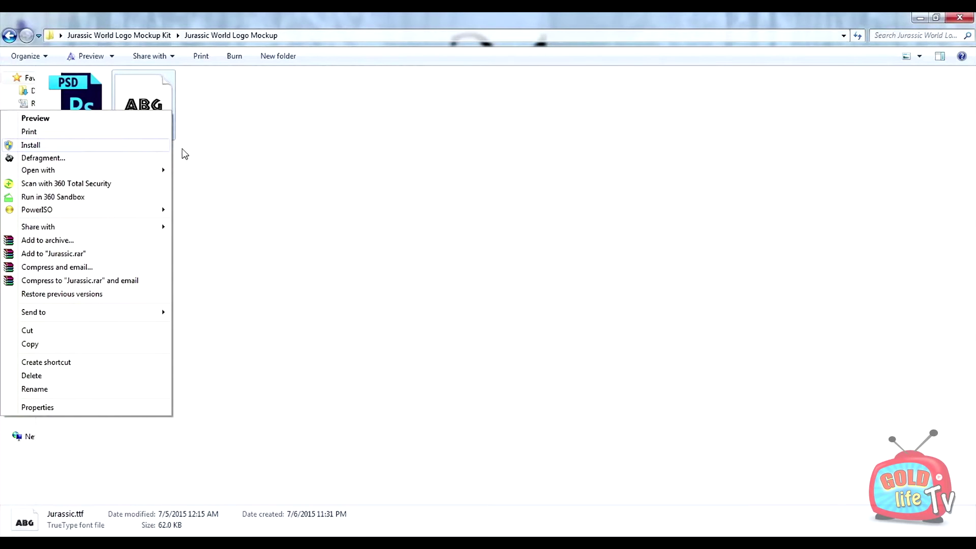
click(249, 156)
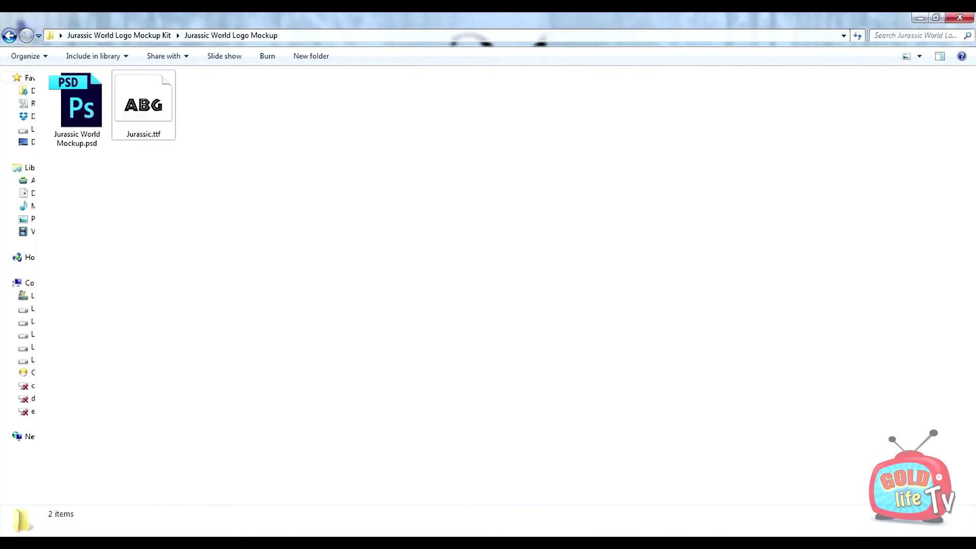
- Switch to Photoshop and confirm in Image Size the mockup is 8000 × 5000 px at 300 ppi
click(307, 514)
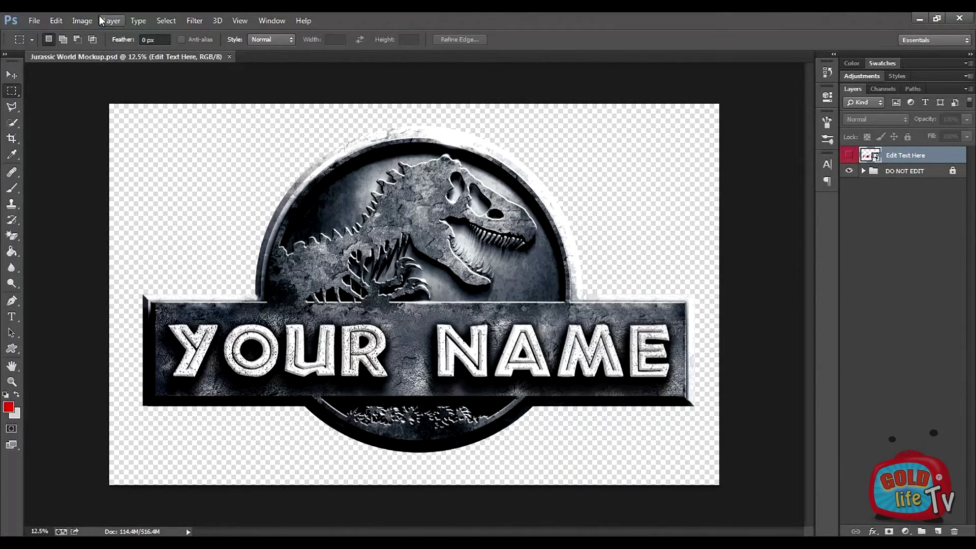
click(82, 21)
click(124, 108)
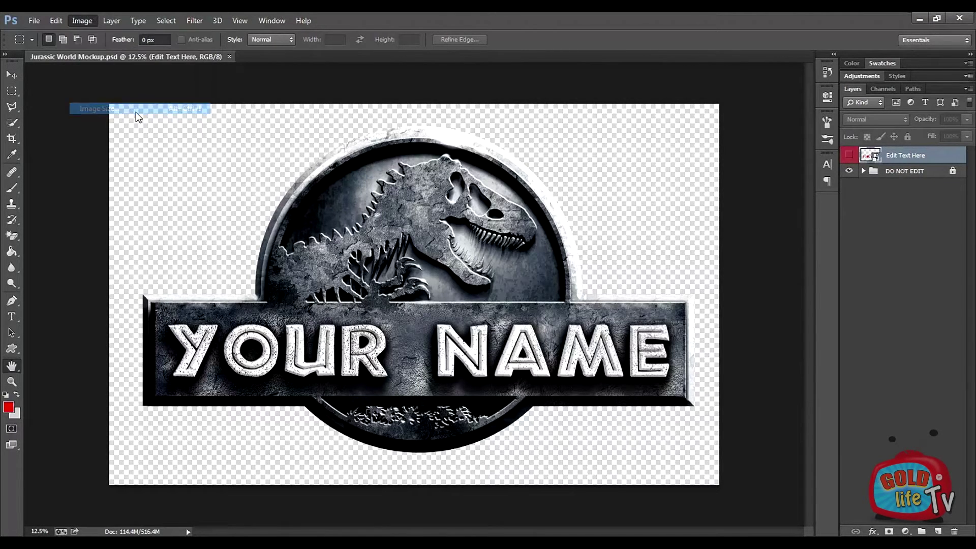
drag(468, 144, 441, 147)
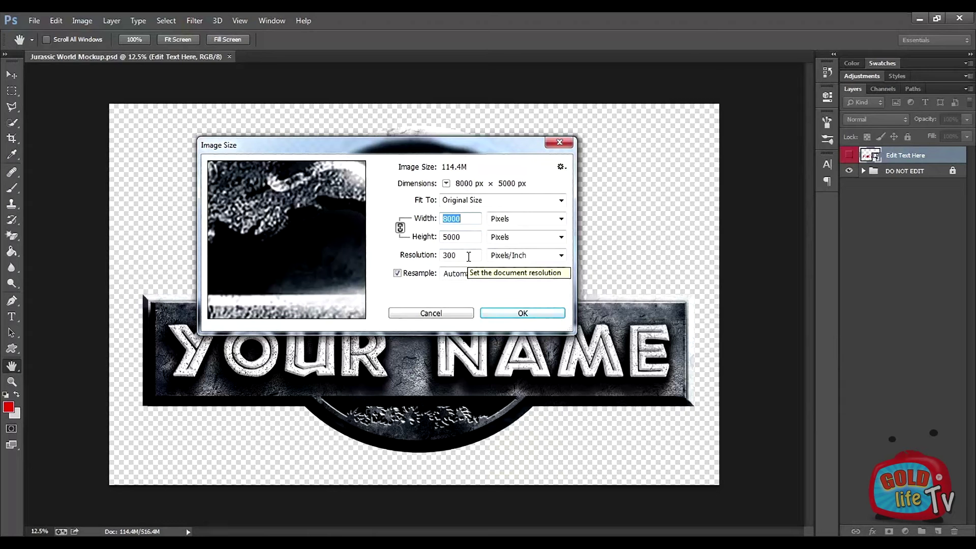
click(523, 314)
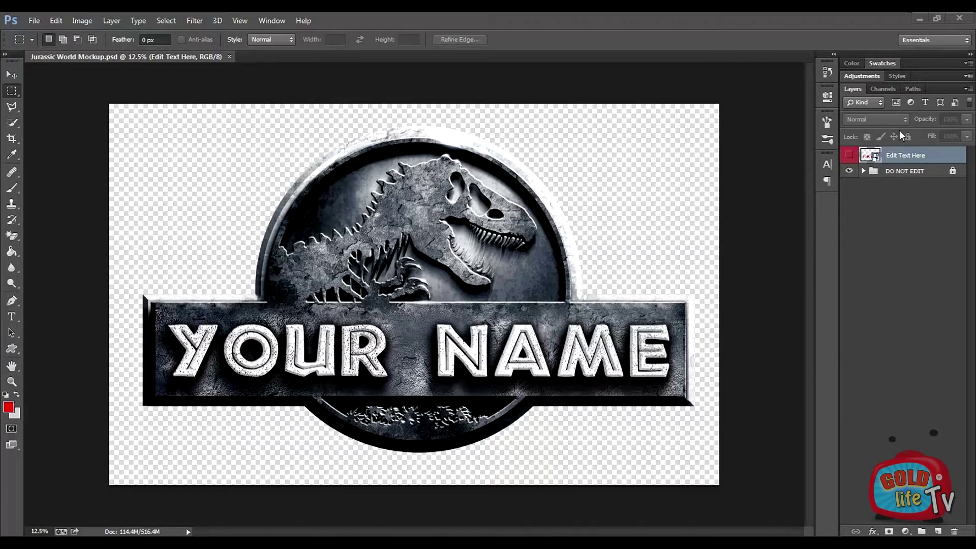
click(857, 87)
click(272, 20)
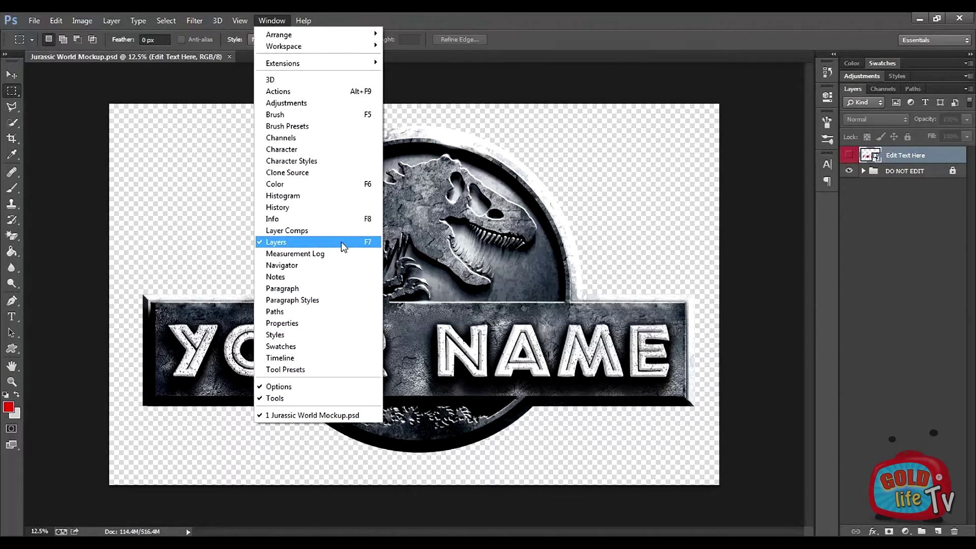
click(710, 226)
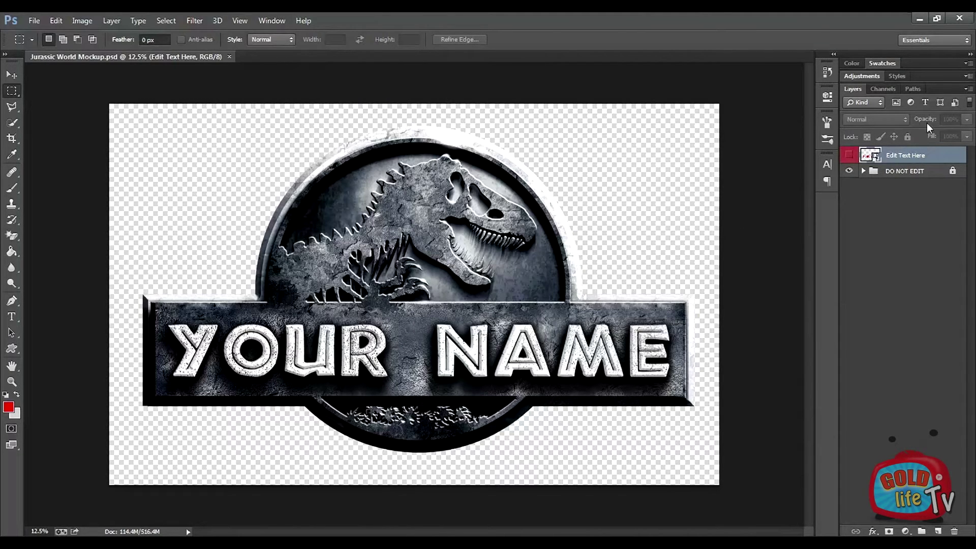
- Open the Edit Text Here smart object as YOUR NAME copy1.psb, accepting the notice
double_click(867, 158)
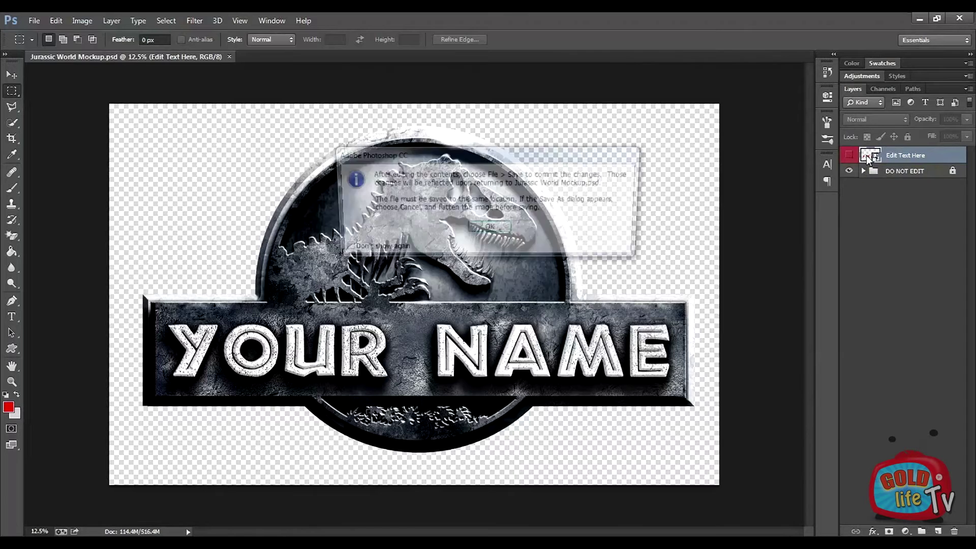
click(490, 230)
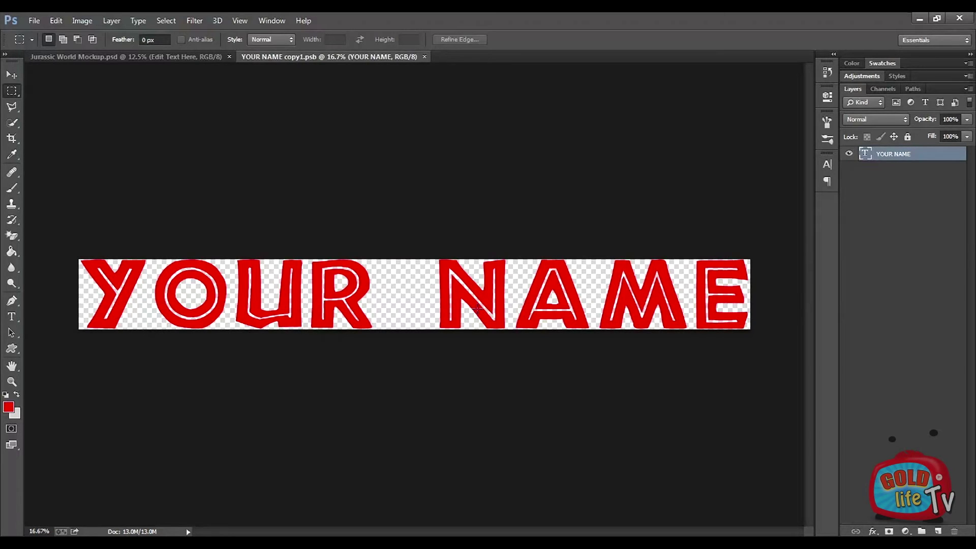
- Replace the YOUR NAME text with RUBOSAUROUS using the Type tool and commit it
click(12, 317)
click(306, 297)
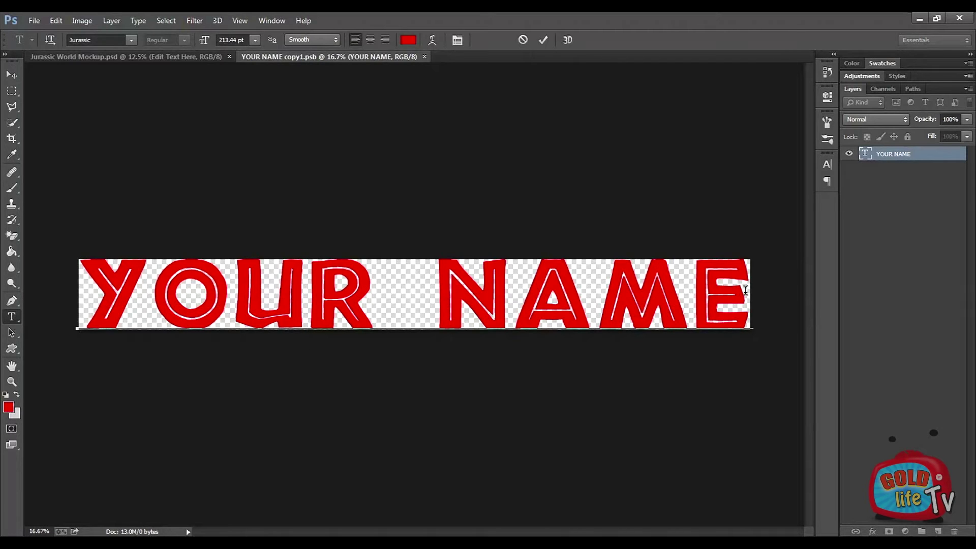
click(748, 291)
drag(749, 290, 90, 272)
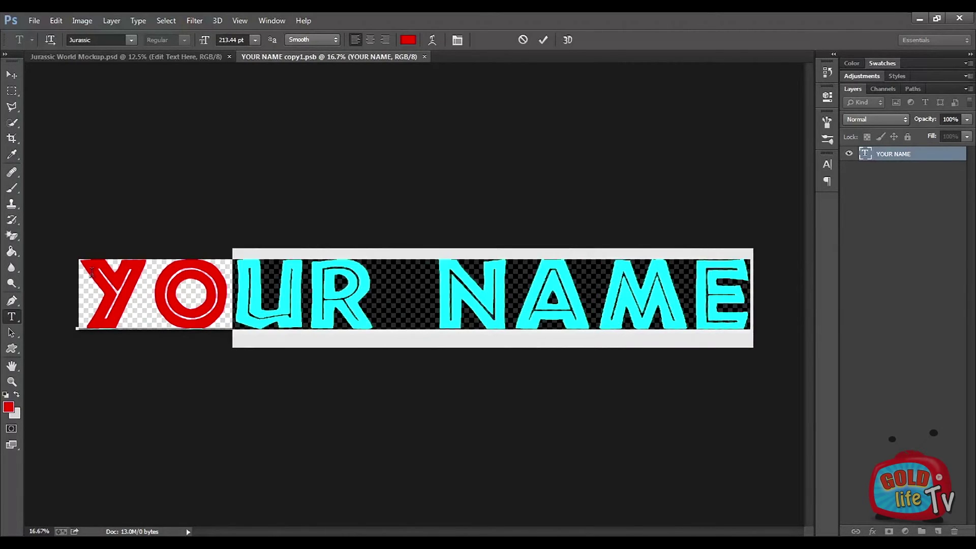
right_click(43, 273)
click(767, 307)
drag(751, 297, 80, 294)
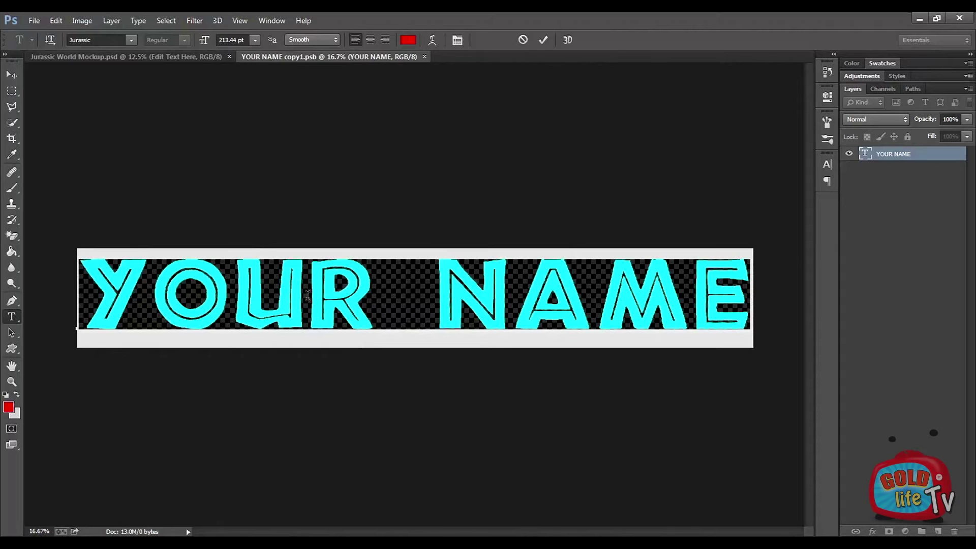
text(RUB)
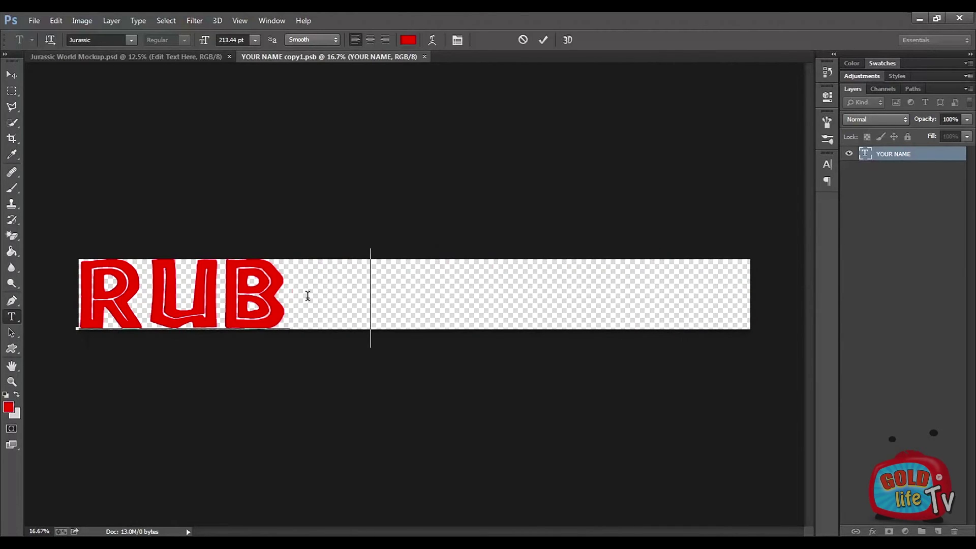
text(OSAURO)
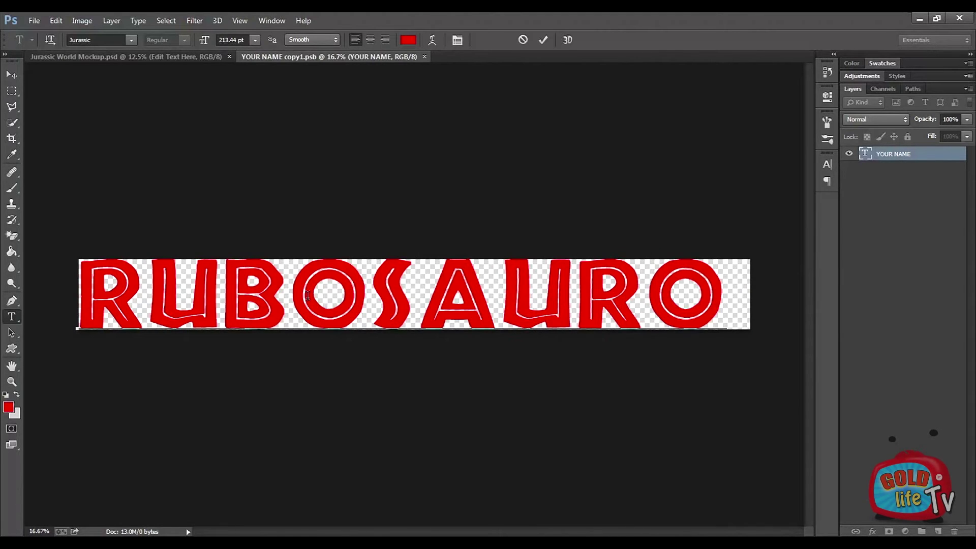
text(L)
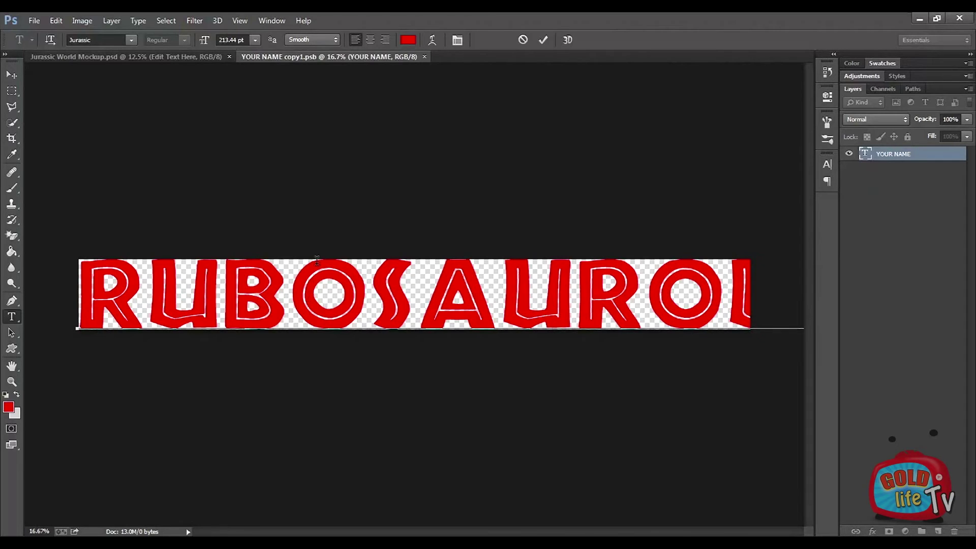
click(543, 40)
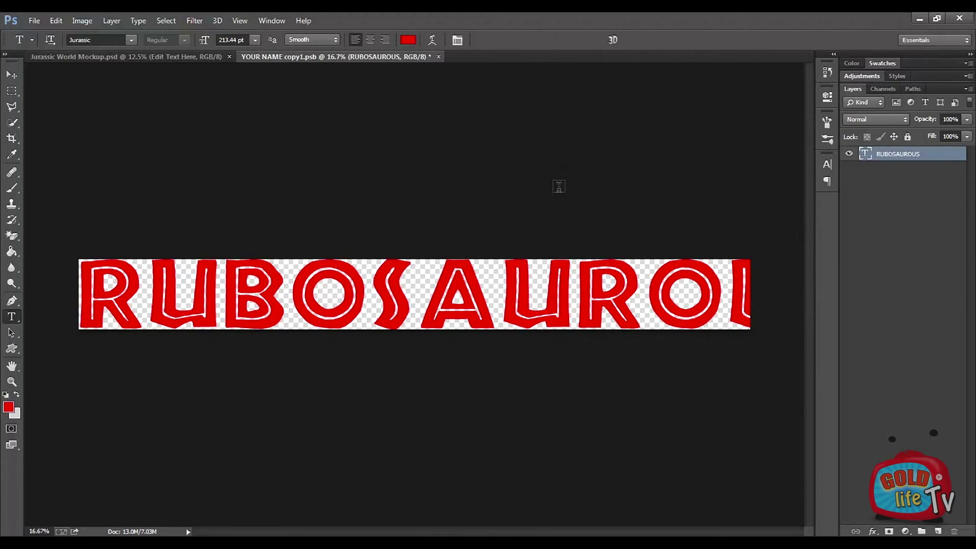
- Free-transform the RUBOSAUROUS text to about 87% width so it fits the canvas
key(ctrl+minus)
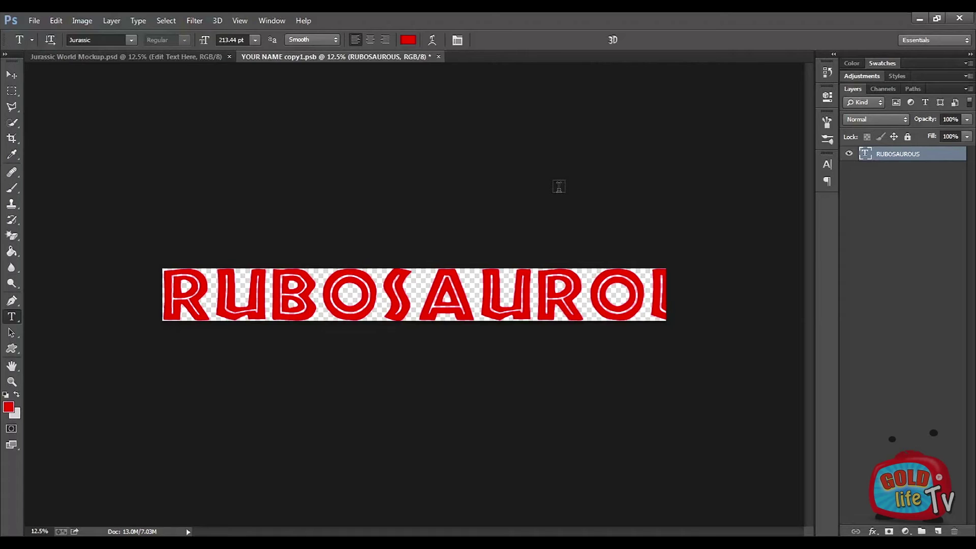
key(v)
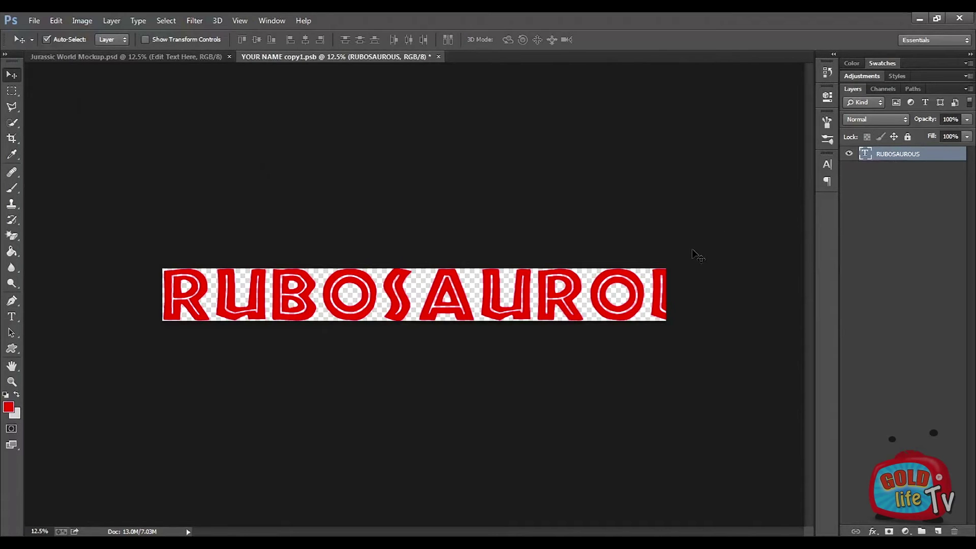
key(ctrl+t)
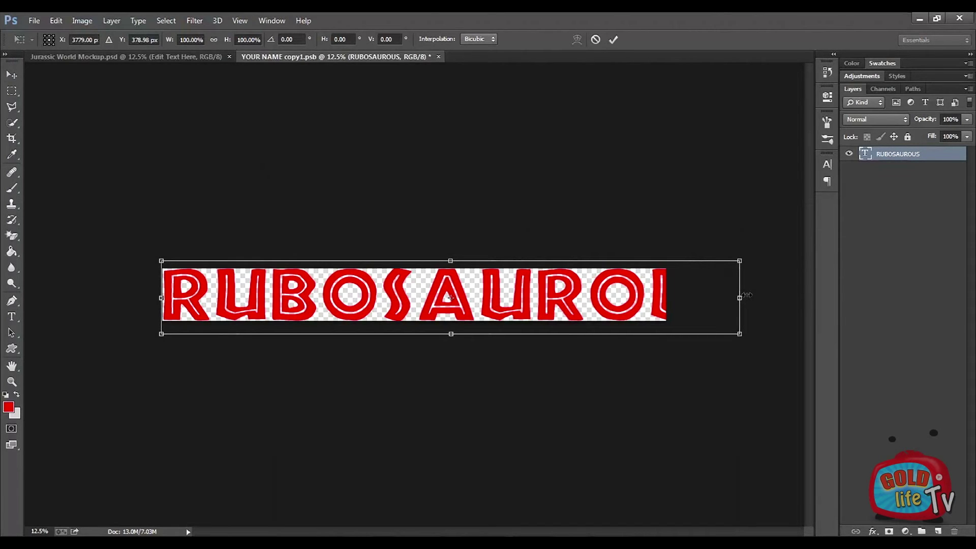
drag(747, 295, 678, 293)
click(614, 40)
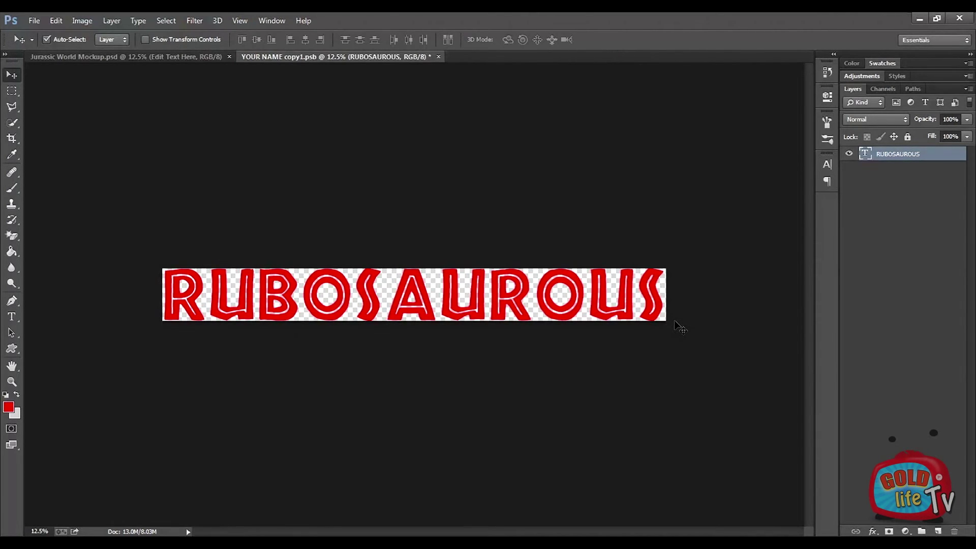
double_click(515, 294)
text(TOM)
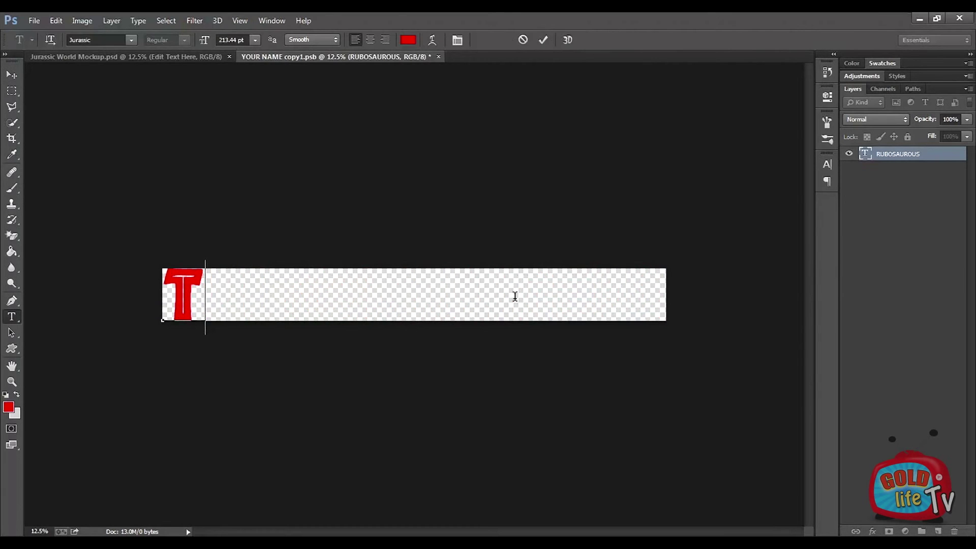
click(544, 40)
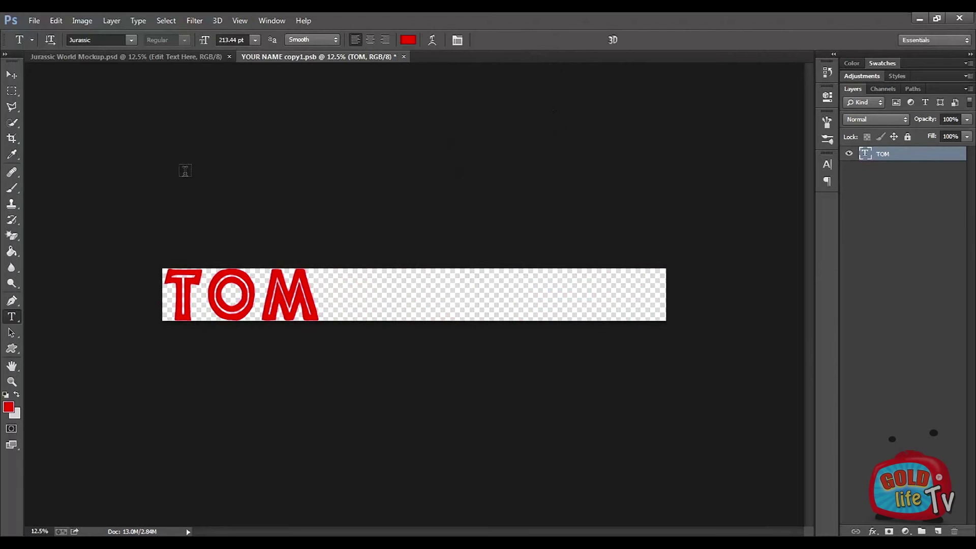
click(17, 78)
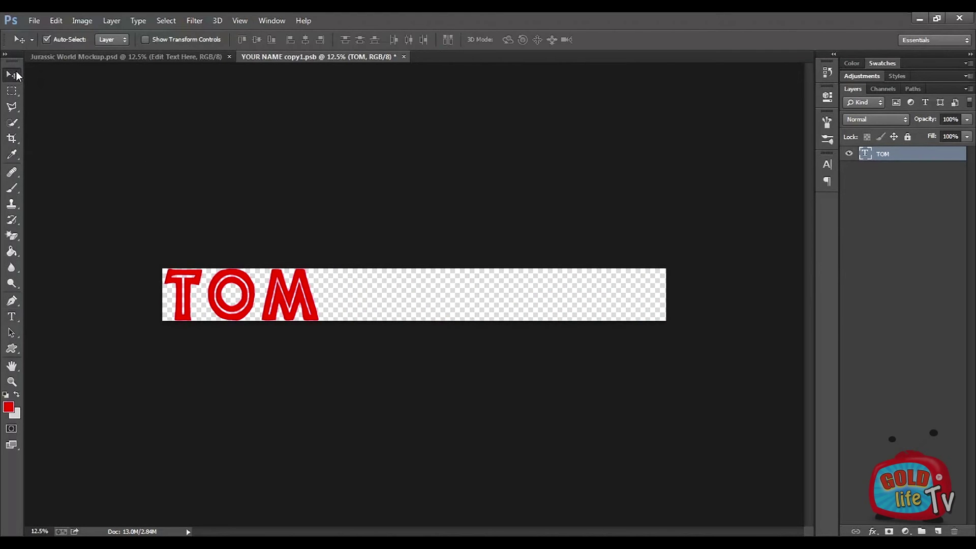
drag(312, 312, 481, 310)
click(656, 233)
key(ctrl+z)
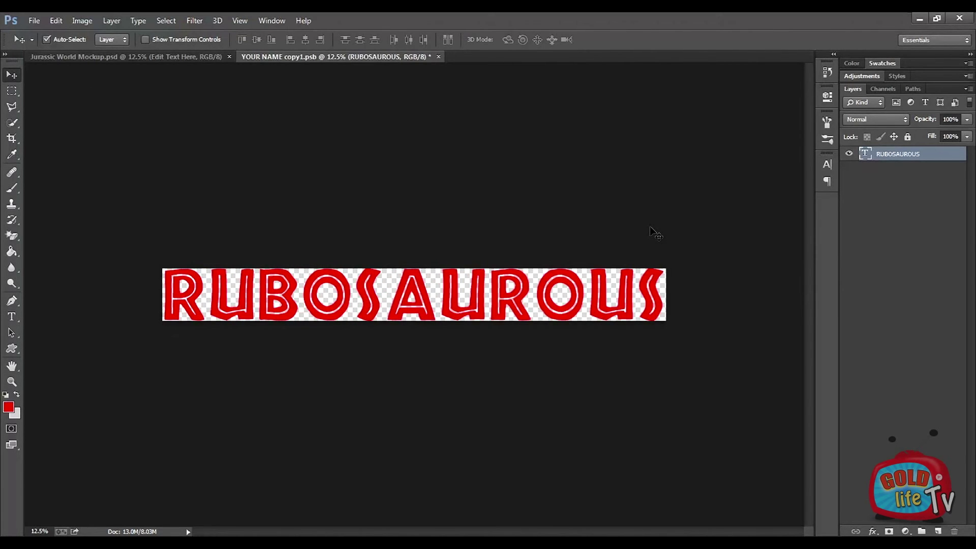
- Save and close YOUR NAME copy1.psb, then deselect the Edit Text Here layer
click(34, 21)
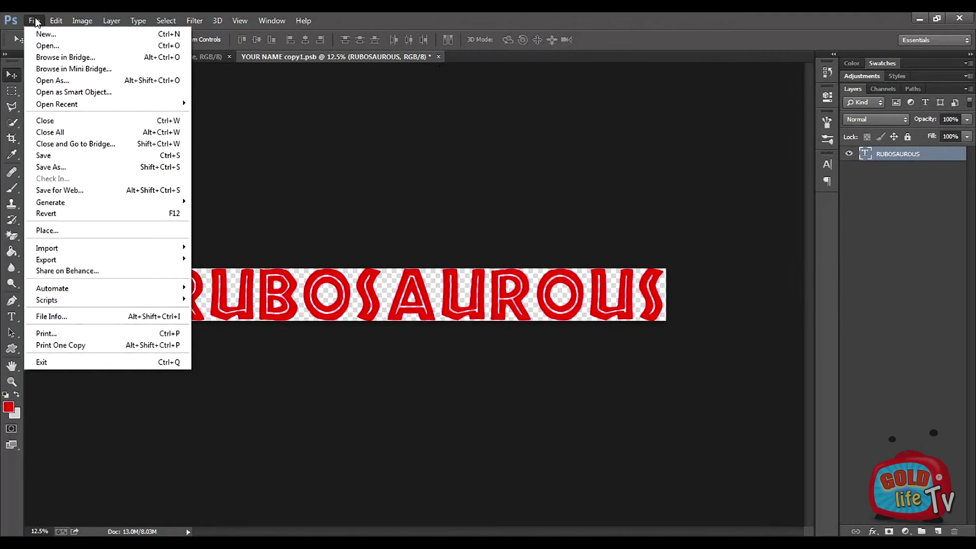
click(96, 156)
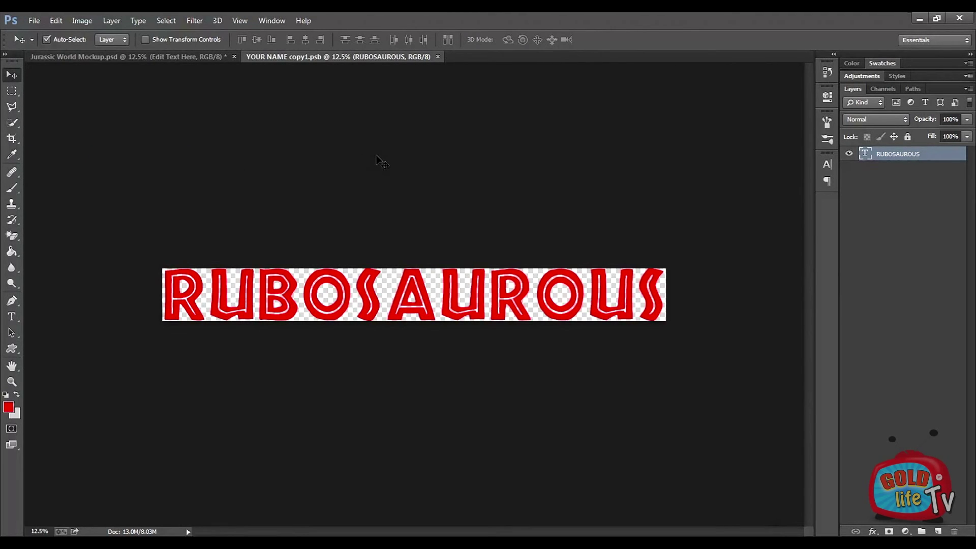
click(438, 58)
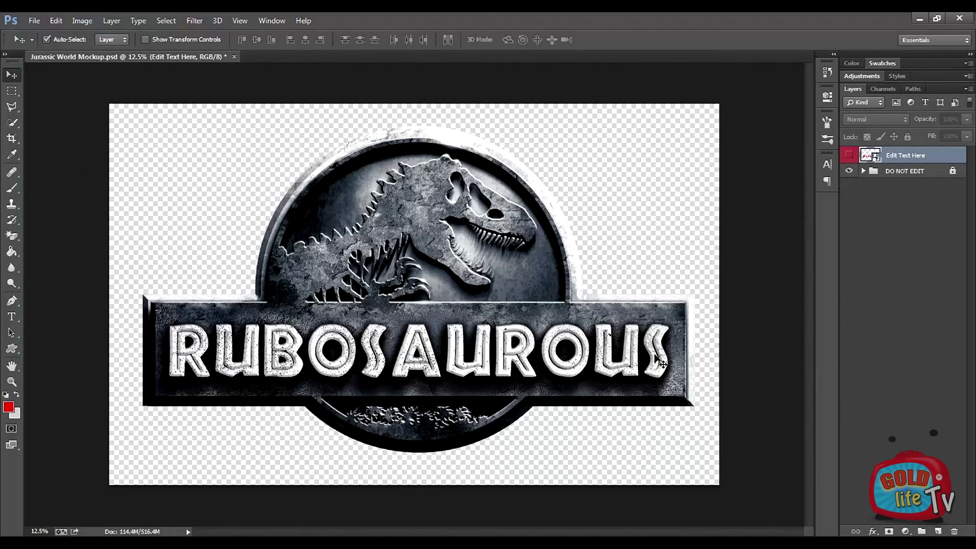
click(763, 349)
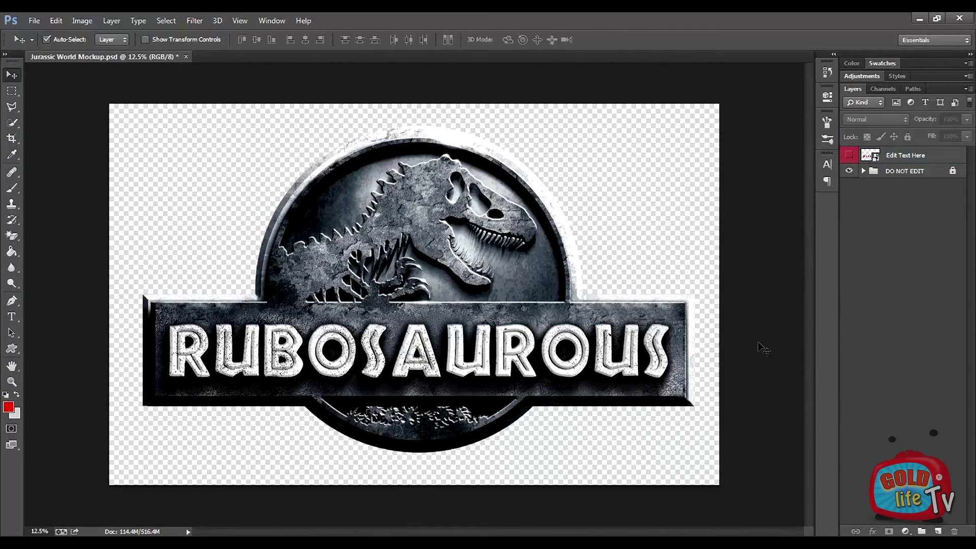